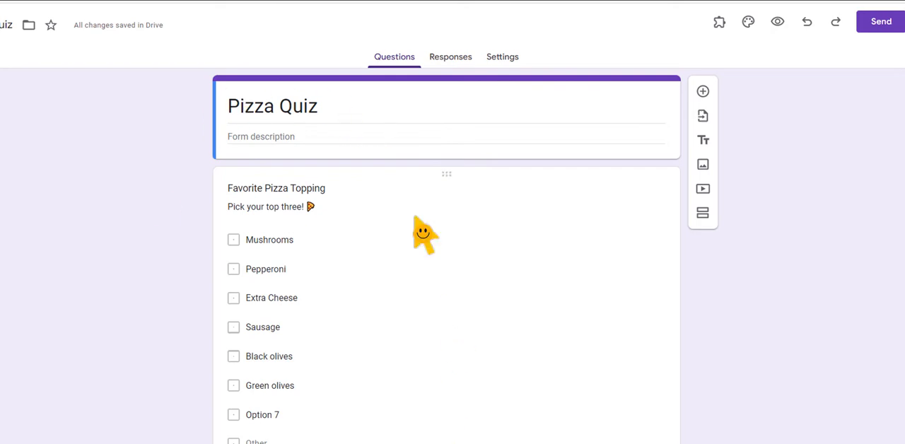
Format the form title "Pizza Quiz" as bold, italic and underlined
left_click(343, 120)
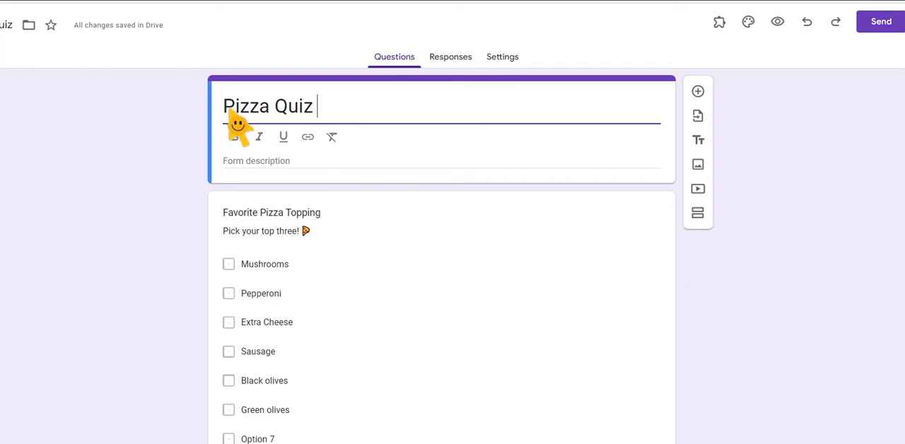
left_click_drag(224, 109, 321, 122)
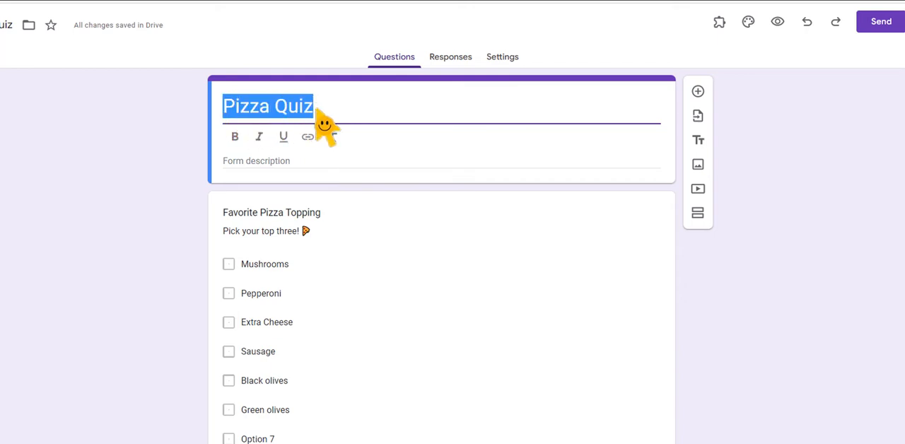
left_click(237, 143)
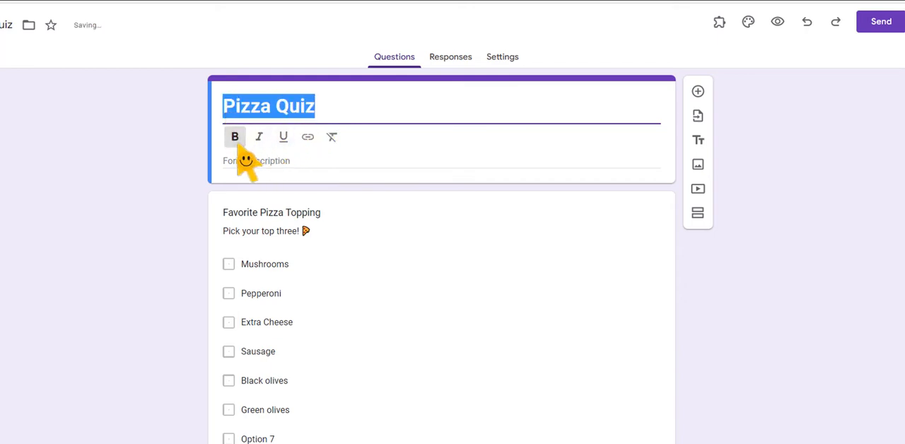
left_click(260, 139)
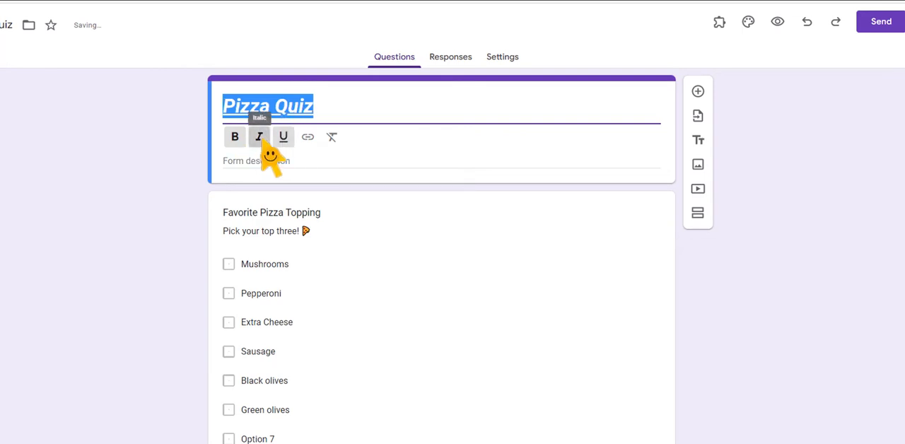
Add the form description "Click here for the pizza flyer." and link the word "here" to the copied Google presentation address
left_click(329, 166)
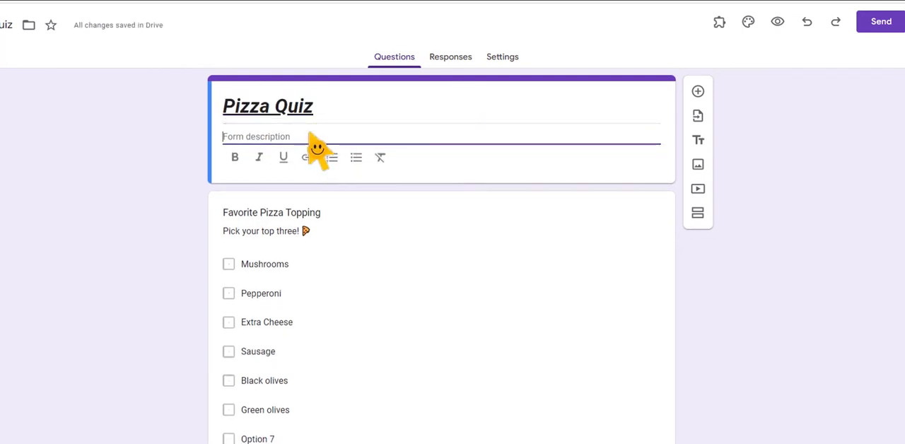
type("Click here for the pizza food")
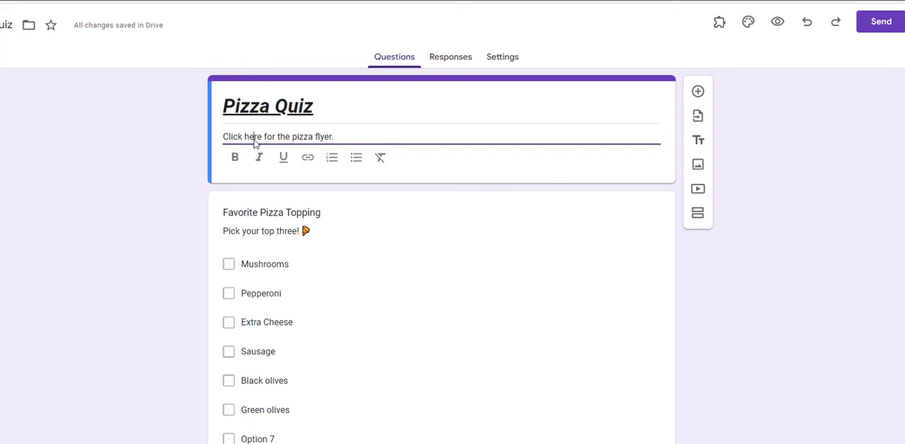
left_click(308, 158)
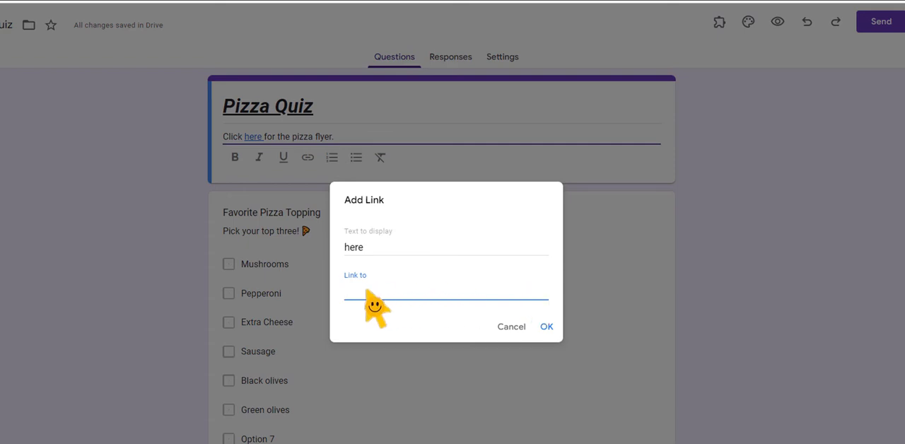
key("ctrl+v")
left_click(546, 328)
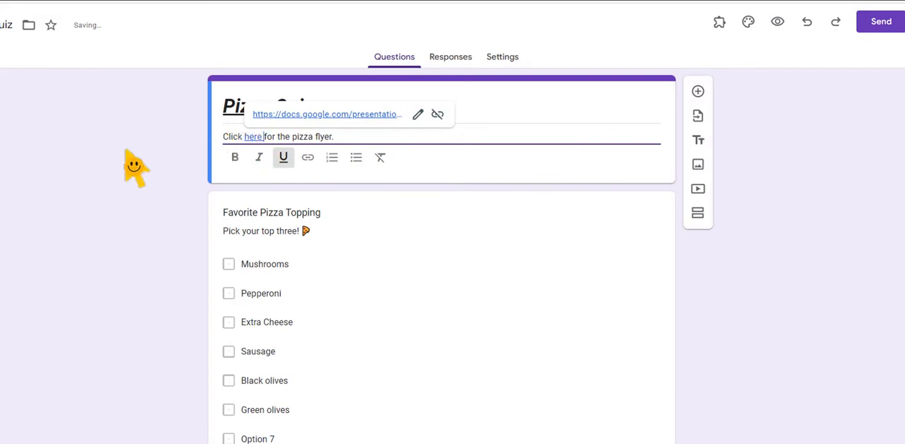
Try numbered and bulleted list formatting below the "Pick your top three!" description of the Favorite Pizza Topping question
left_click(391, 234)
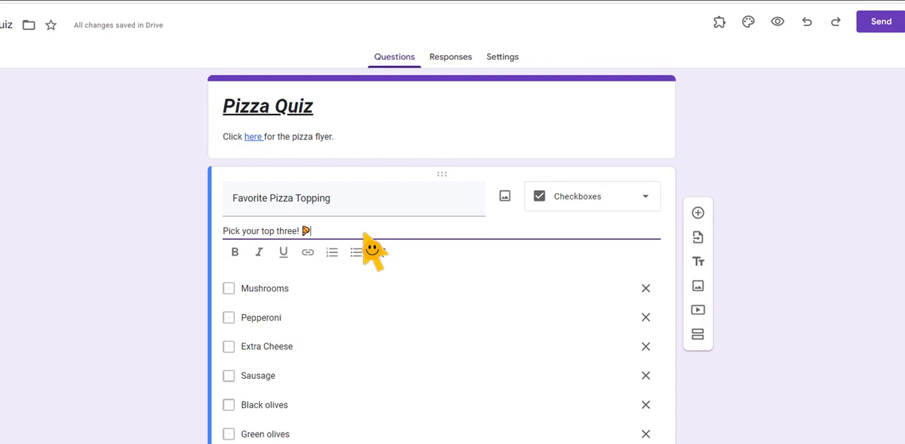
triple_click(374, 201)
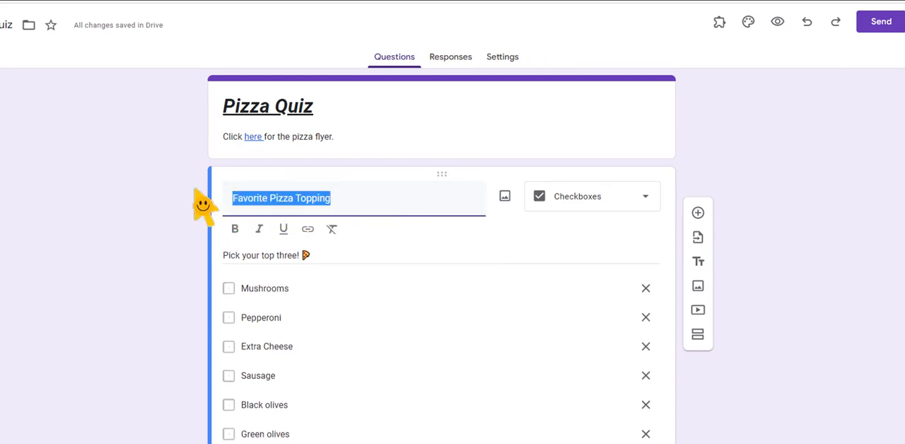
triple_click(323, 260)
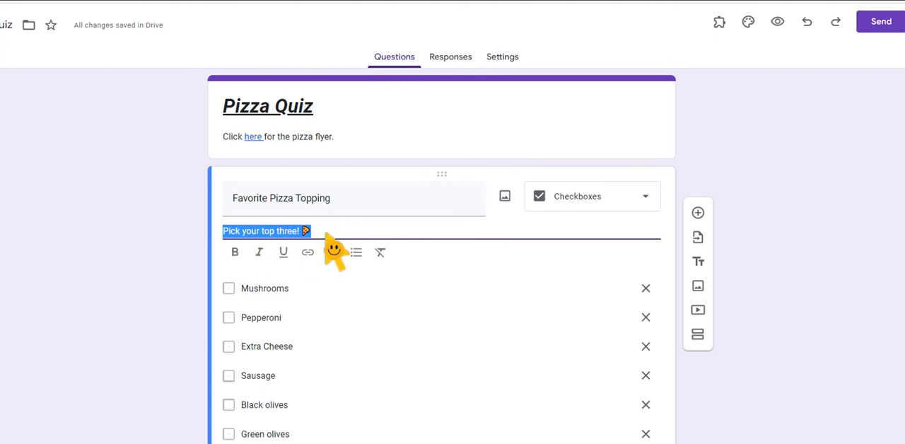
key("End")
key("Return")
left_click(332, 282)
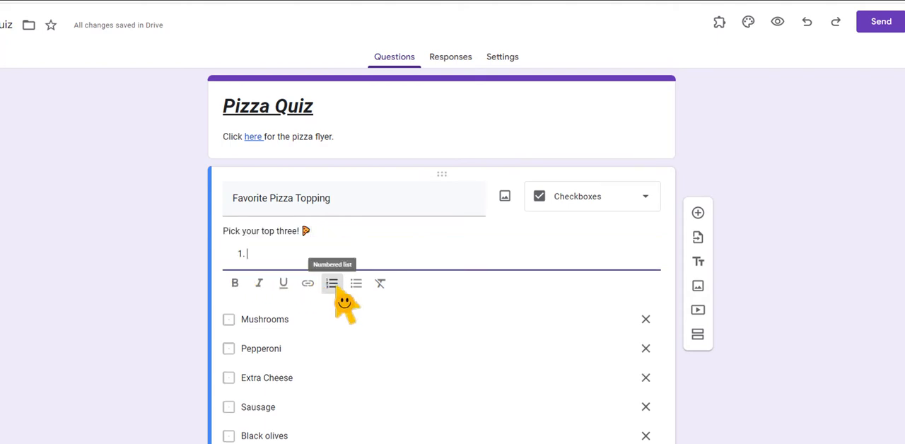
left_click(351, 284)
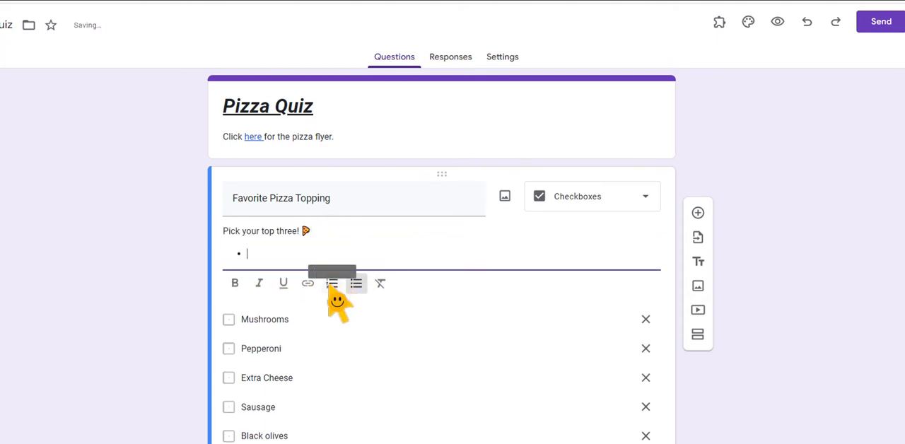
left_click(332, 282)
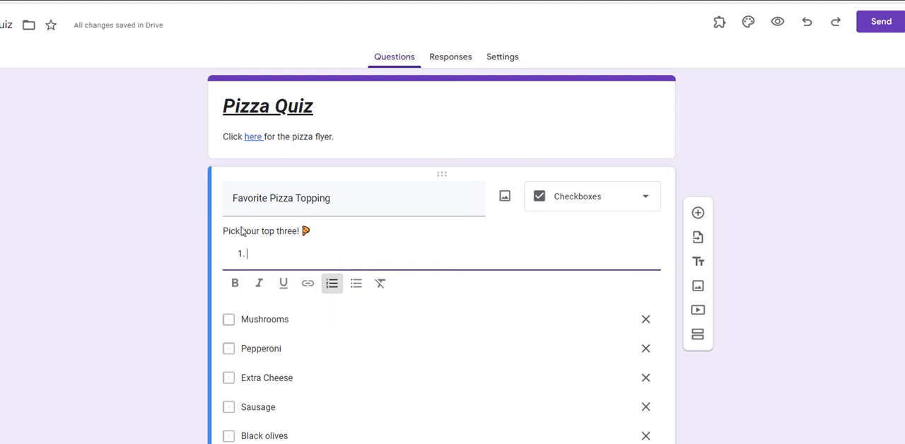
triple_click(357, 200)
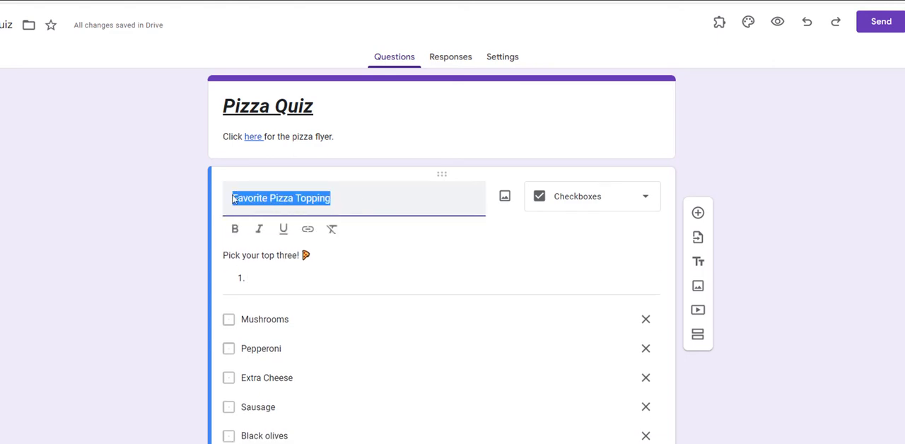
triple_click(344, 259)
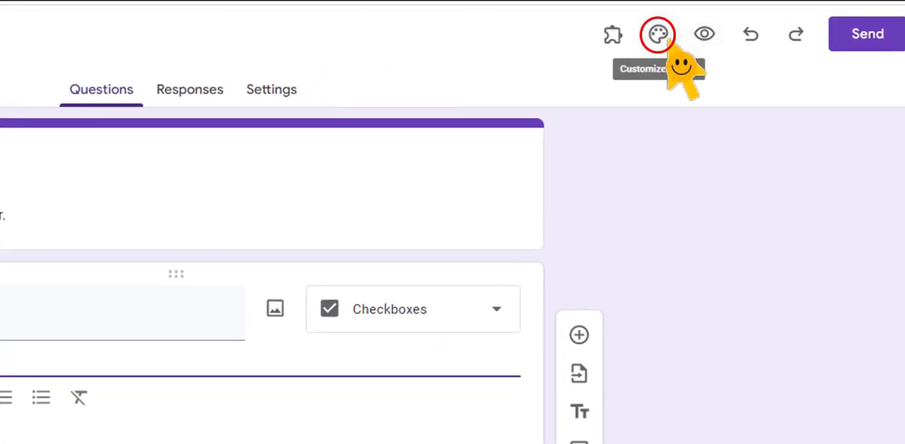
Customize the form theme by setting the header font to Luckiest Guy at size 24
left_click(664, 41)
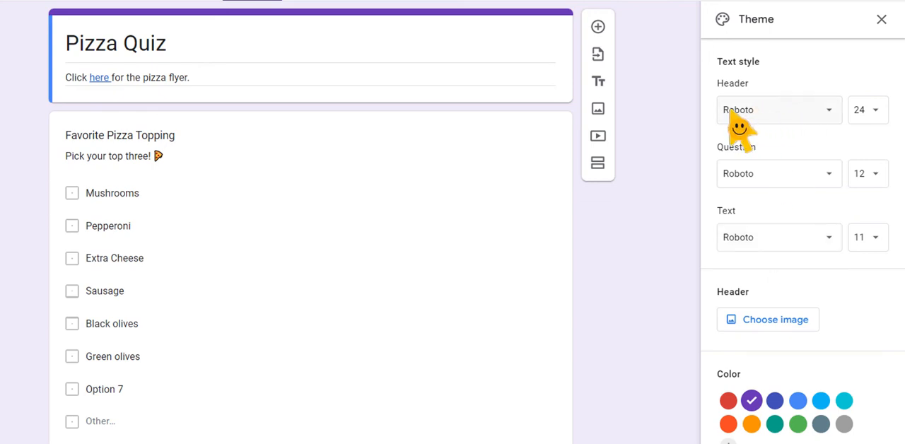
left_click(771, 109)
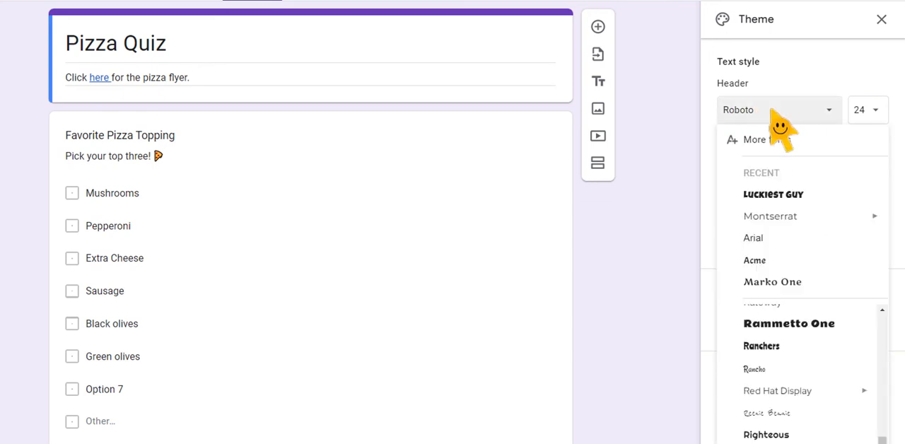
left_click(770, 195)
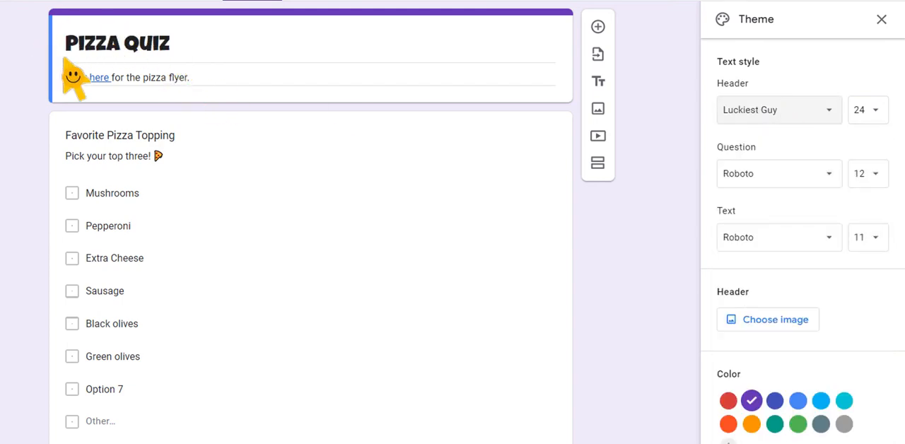
left_click(878, 112)
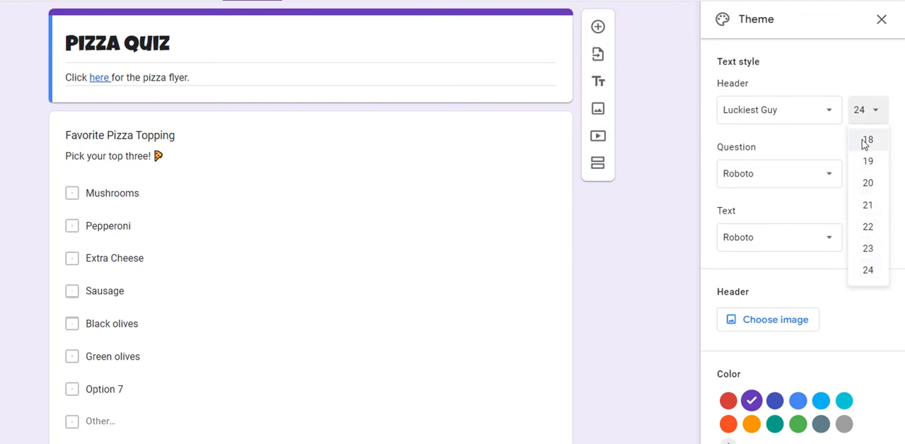
left_click(867, 270)
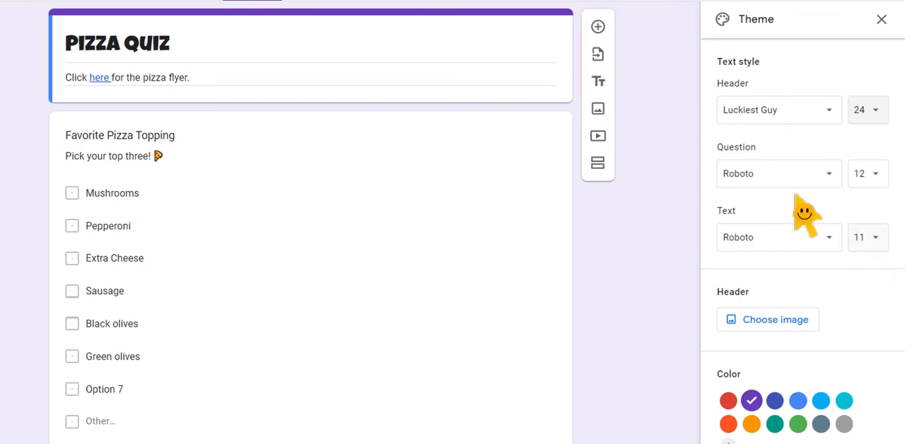
Set the theme's question font to Acme at size 14 and the text font to Marko One
left_click(774, 179)
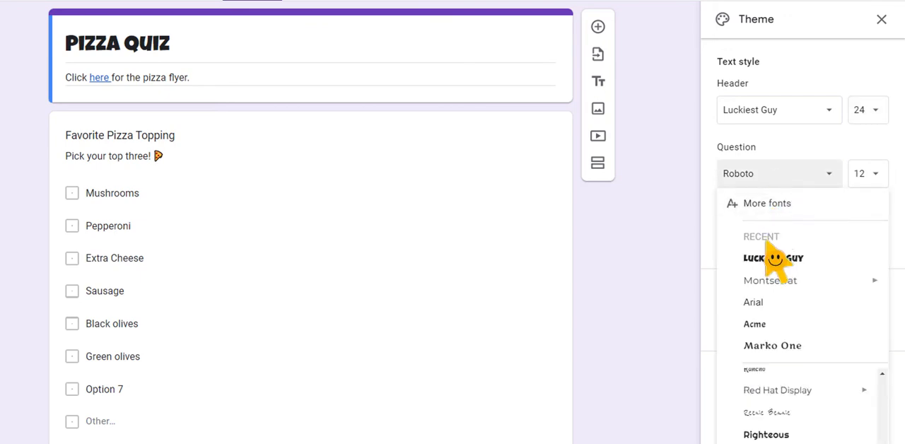
mouse_move(769, 290)
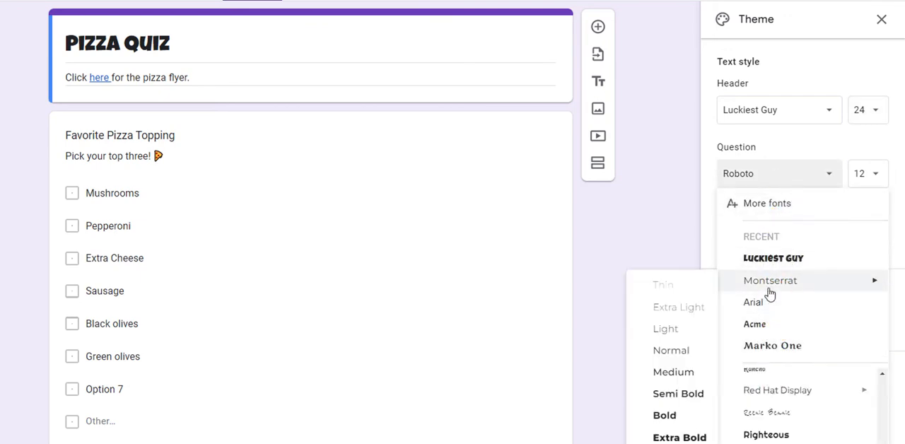
left_click(774, 325)
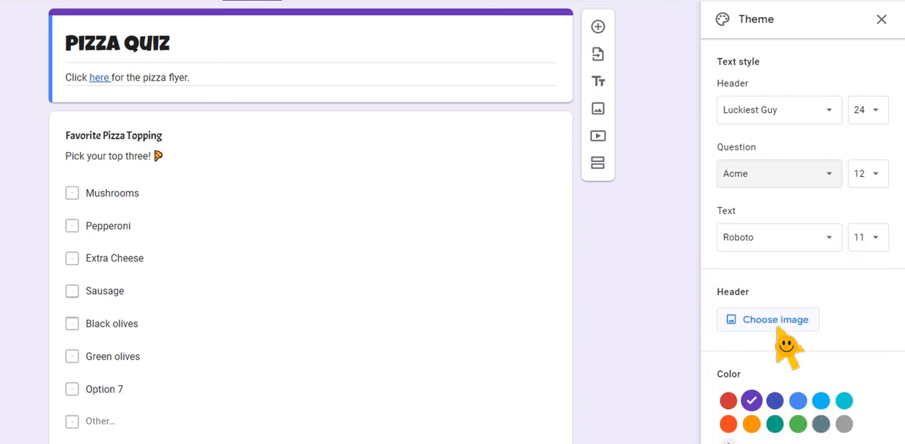
left_click(866, 177)
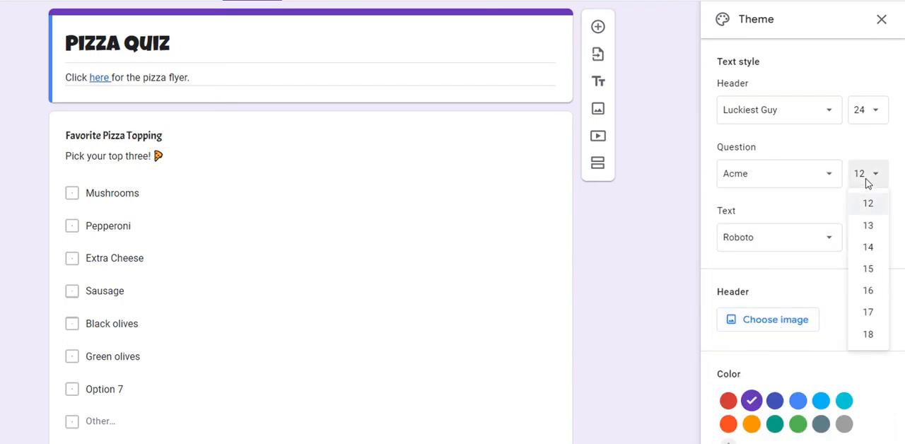
left_click(877, 256)
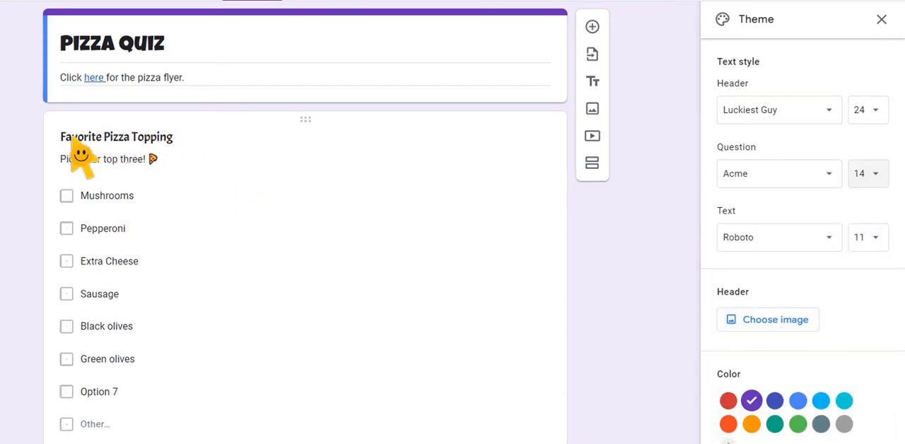
left_click(793, 244)
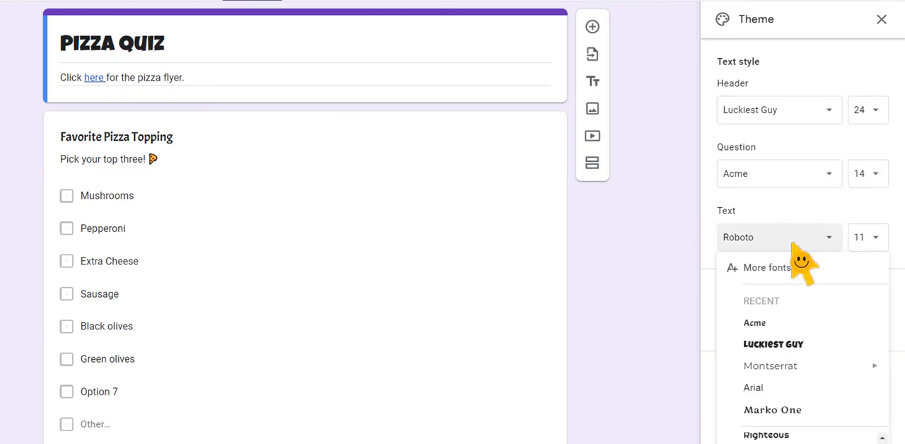
left_click(778, 410)
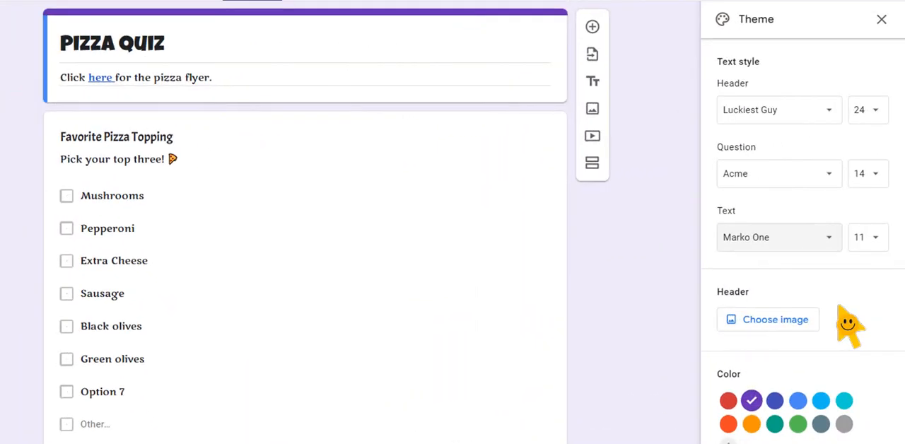
Insert the grilled steak picture from the Food and dining themes as the form's header image
left_click(778, 320)
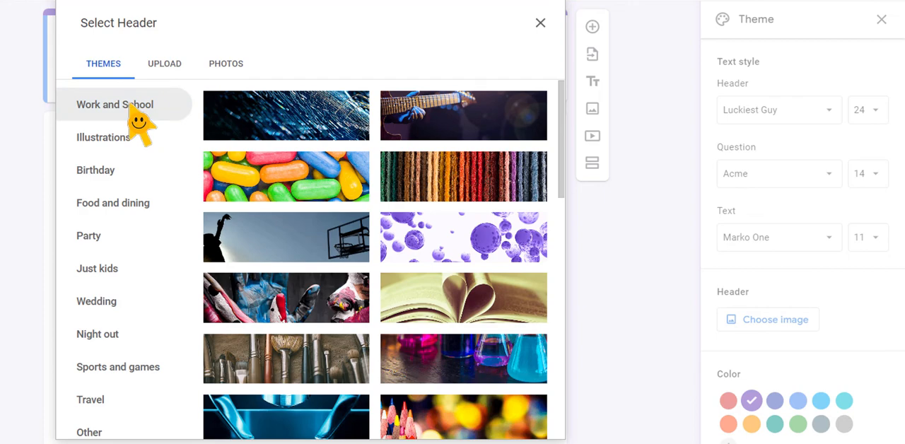
left_click(109, 210)
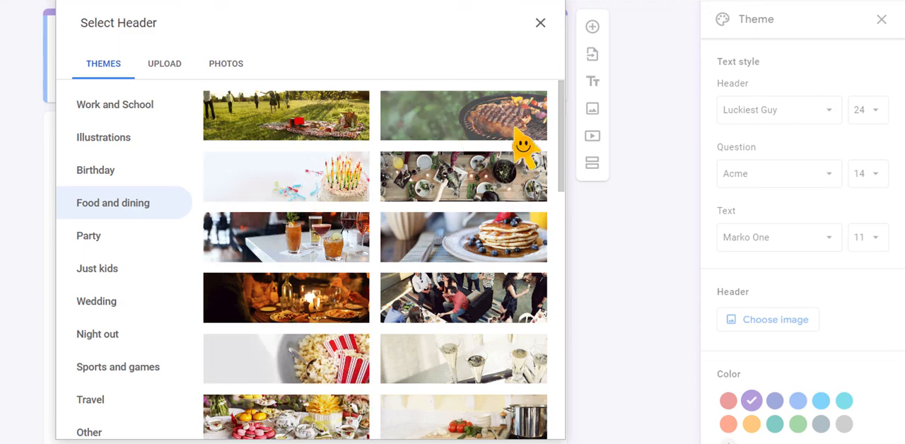
left_click(473, 130)
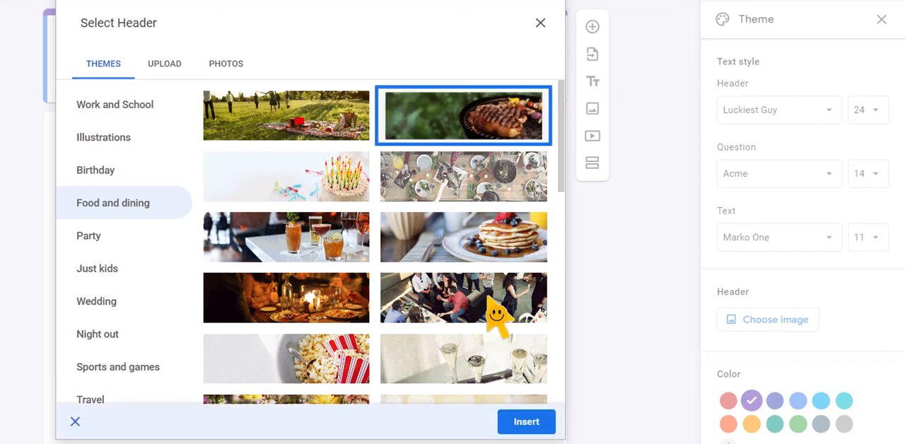
left_click(526, 423)
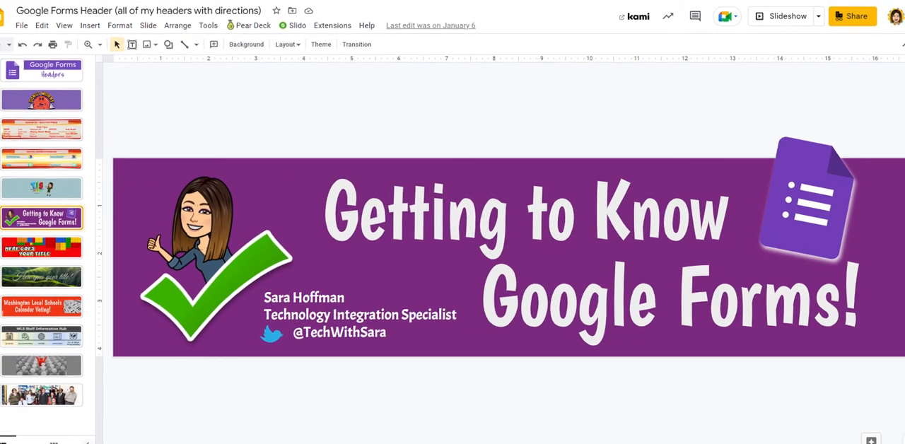
Switch the presentation's custom page size units to pixels and apply a 1600 × 400 page setup
left_click(22, 25)
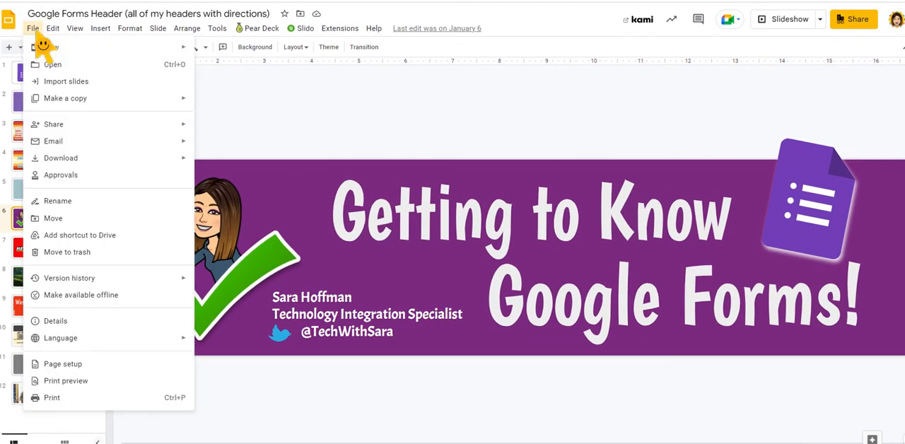
left_click(56, 364)
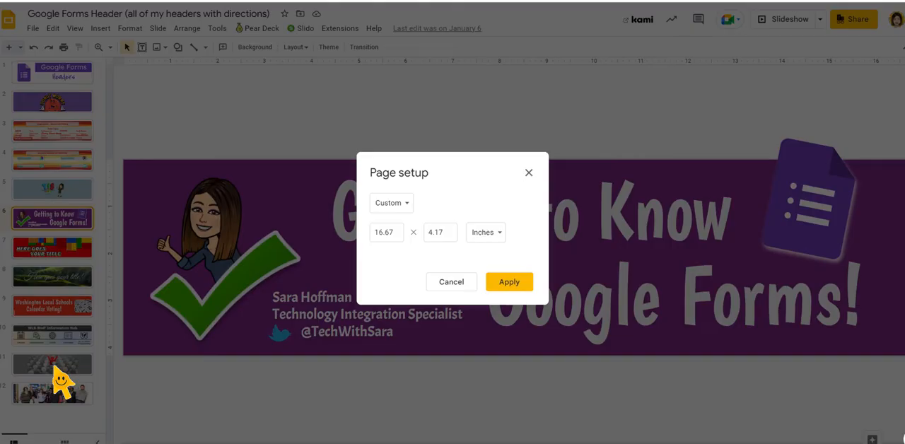
left_click(493, 233)
left_click(496, 284)
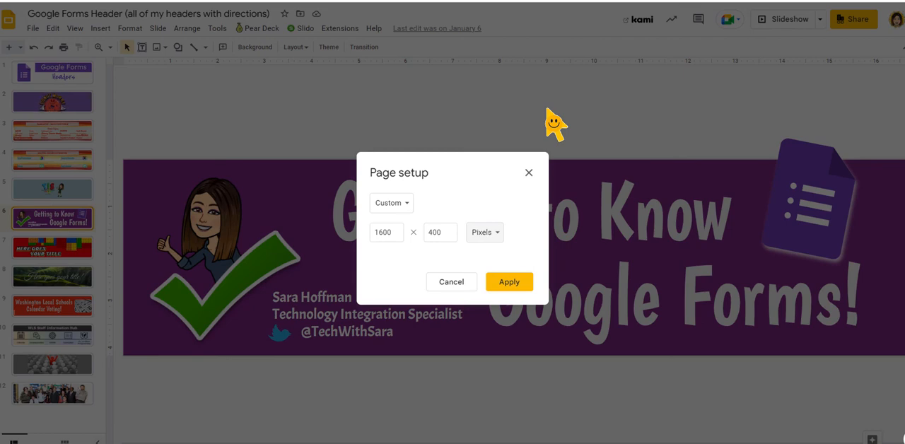
left_click(509, 286)
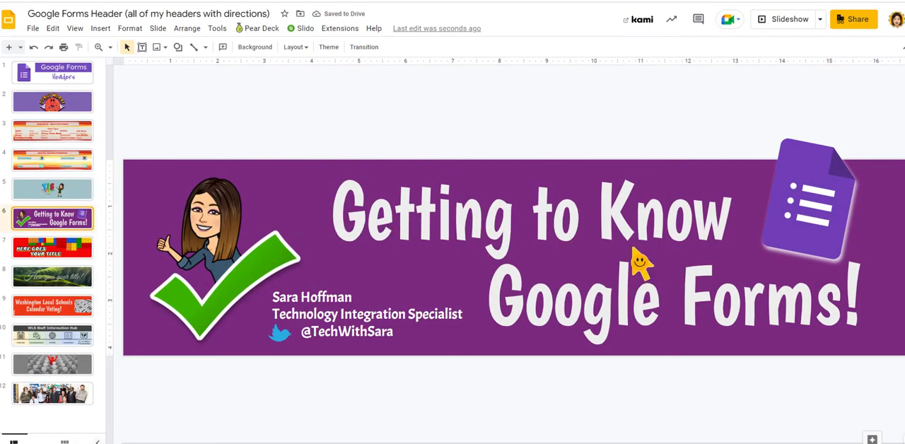
Download the current "Getting to Know Google Forms!" slide as a PNG image
left_click(33, 29)
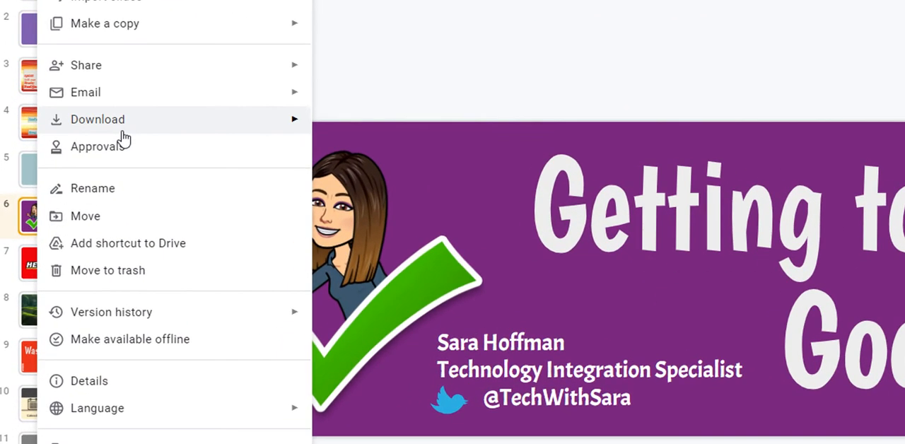
left_click(128, 130)
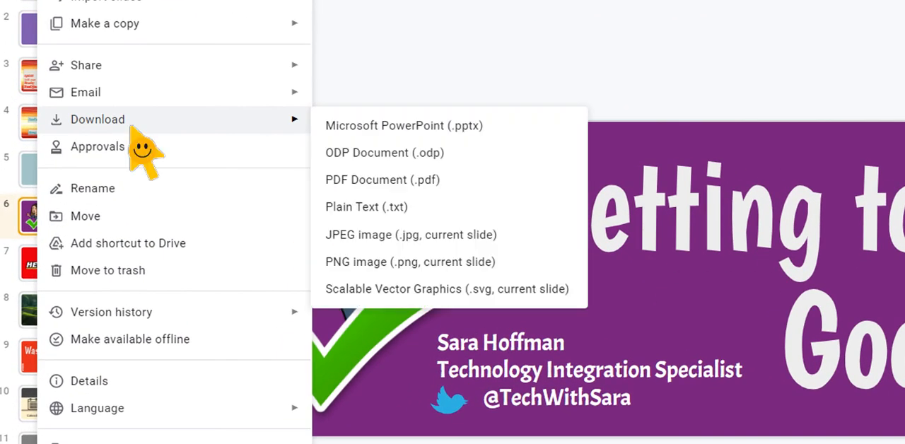
left_click(364, 267)
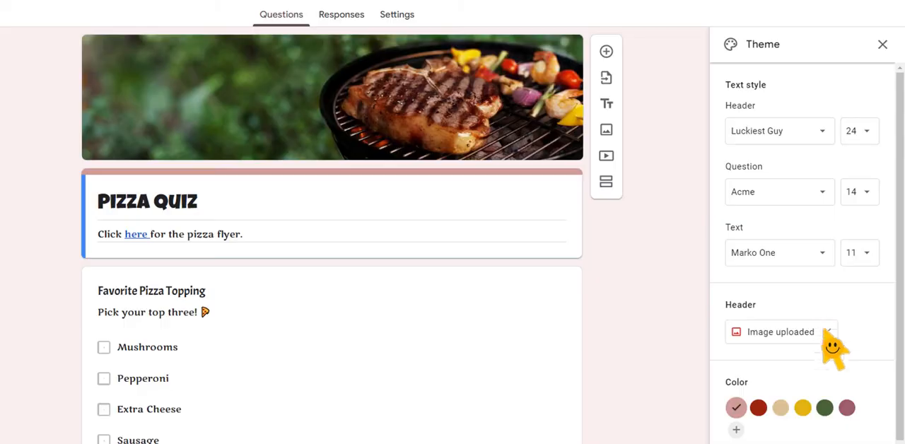
Return to the Pizza Quiz form and replace its header image by uploading the downloaded "Getting to Know Google Forms!" PNG file
left_click(771, 335)
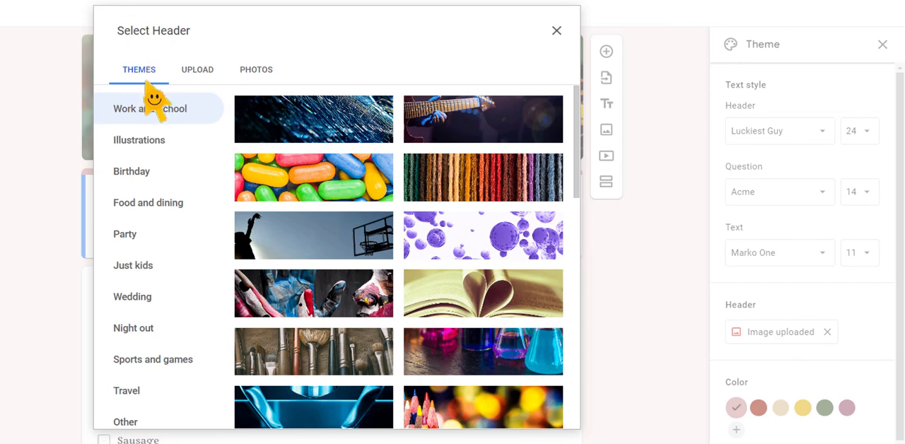
left_click(201, 80)
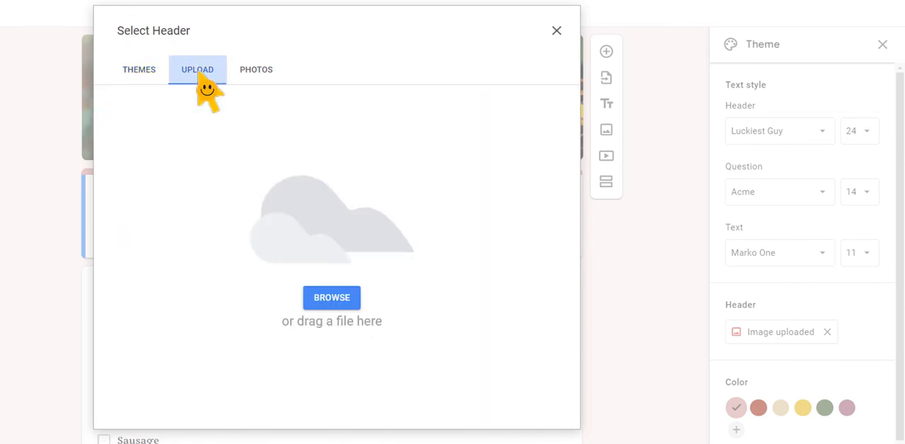
left_click(337, 299)
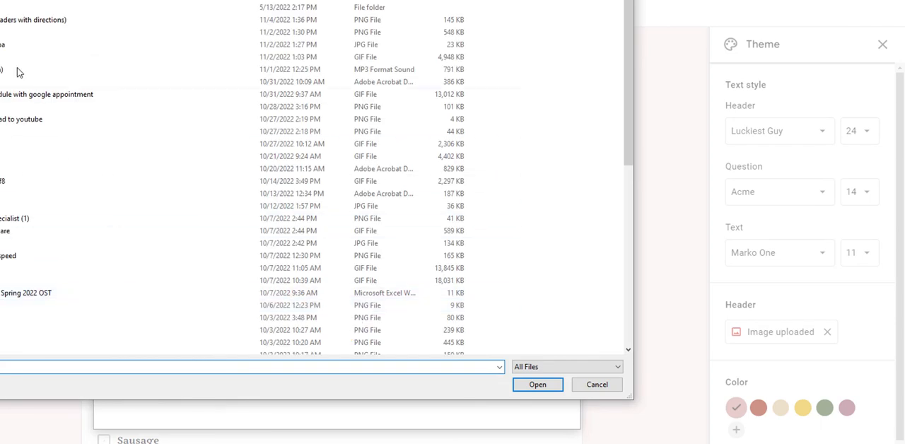
left_click(4, 23)
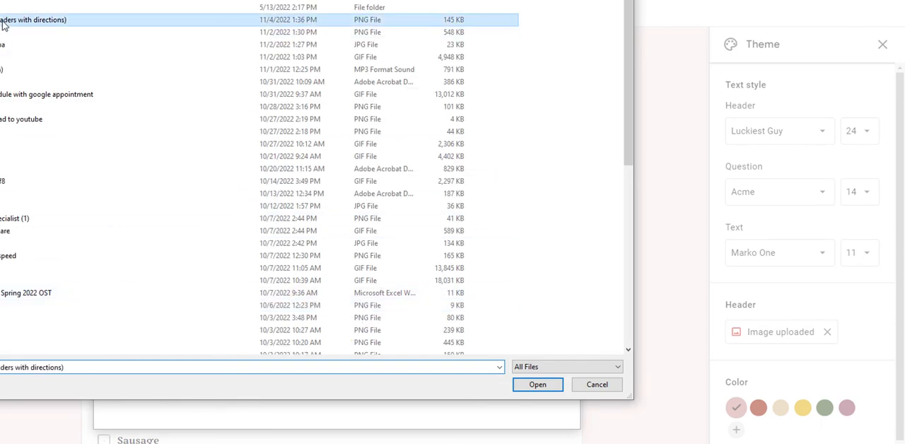
left_click(537, 385)
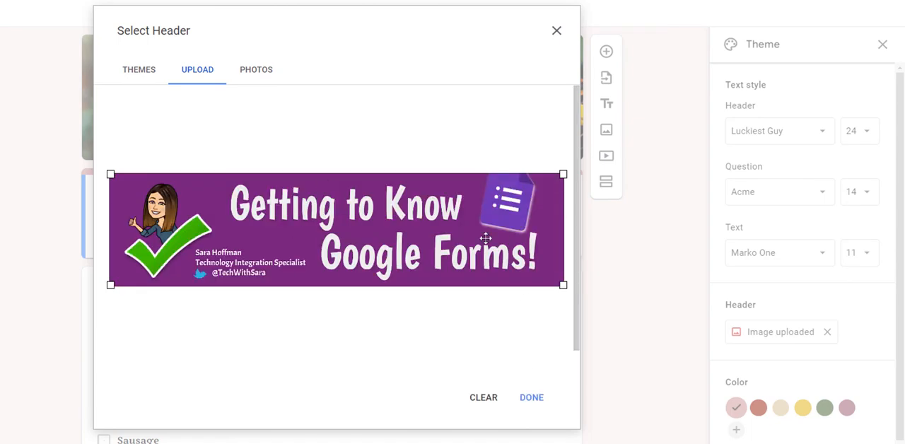
left_click(532, 398)
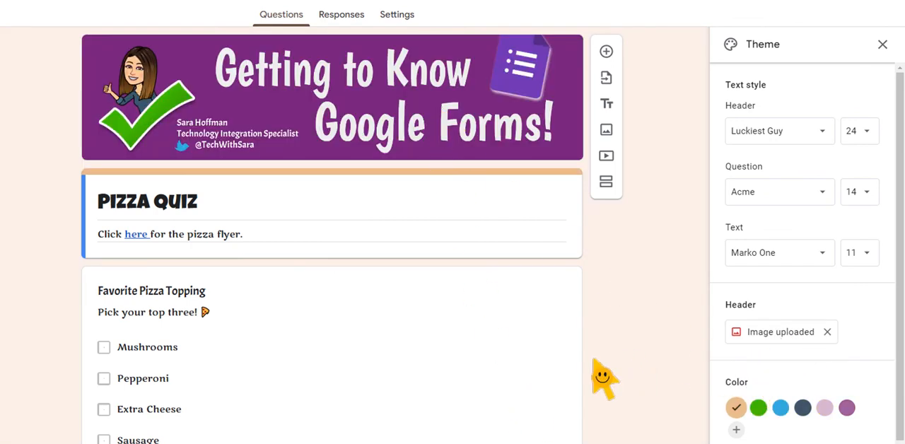
Set the form's theme color to the dark purple swatch and try its background shades, choosing Medium #e7d9e7
scroll(621, 381, "down", 2)
scroll(636, 384, "up", 2)
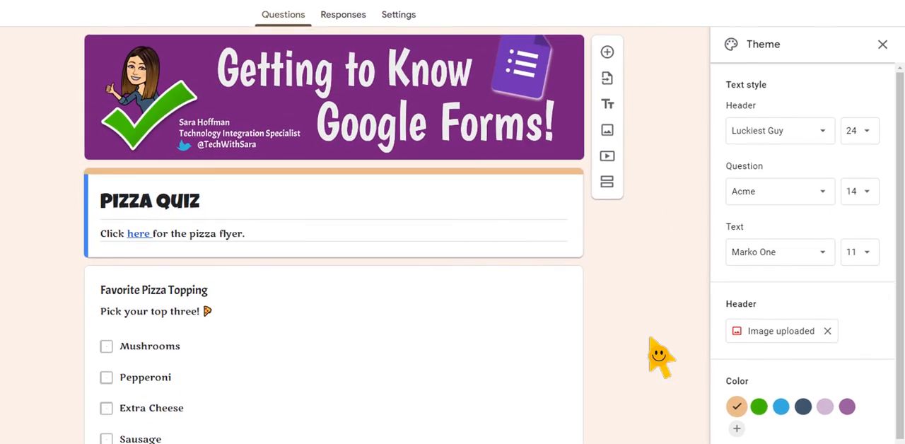
left_click(846, 407)
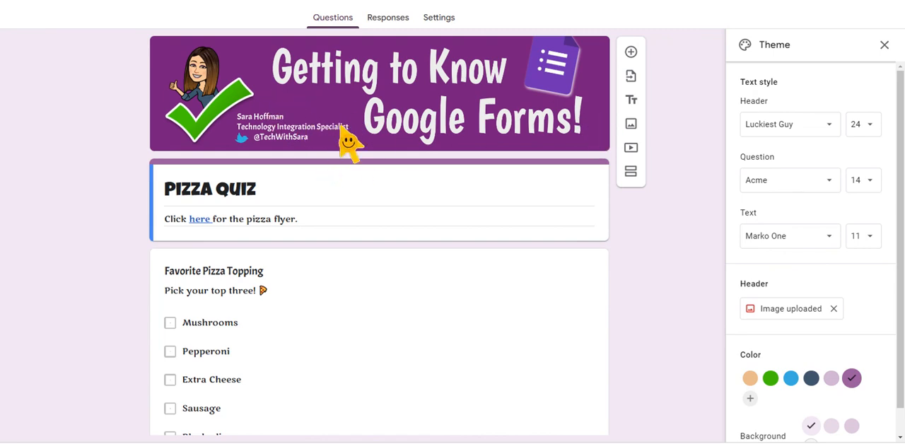
scroll(831, 415, "down", 1)
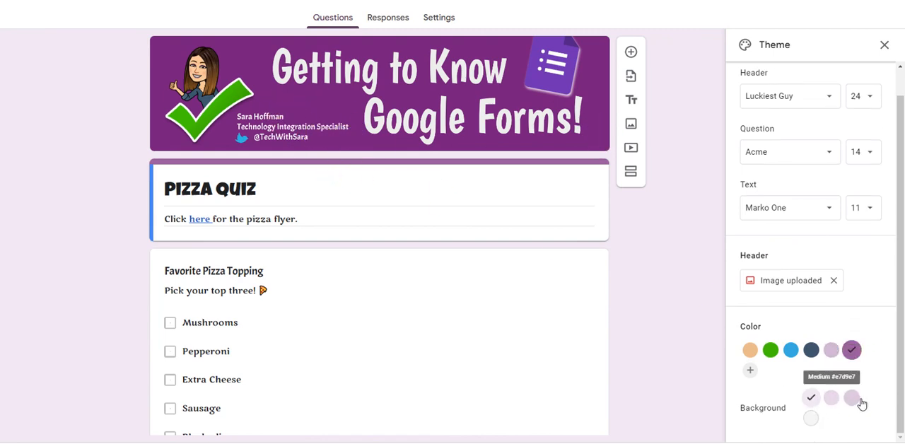
left_click(851, 398)
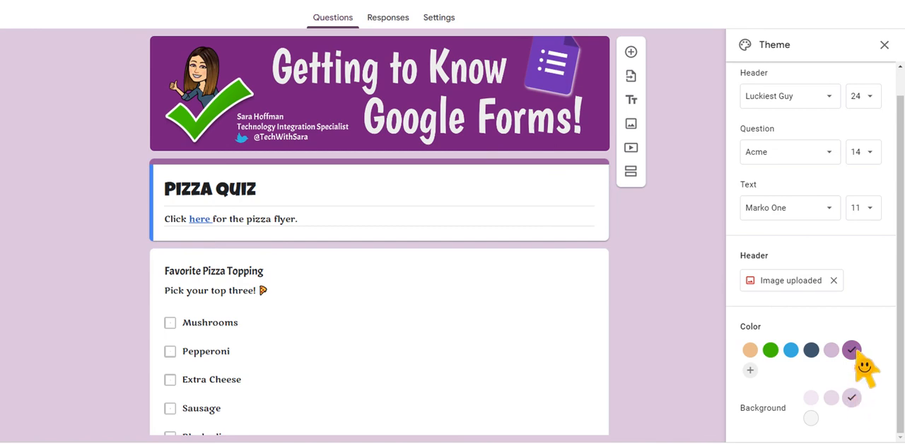
left_click(851, 352)
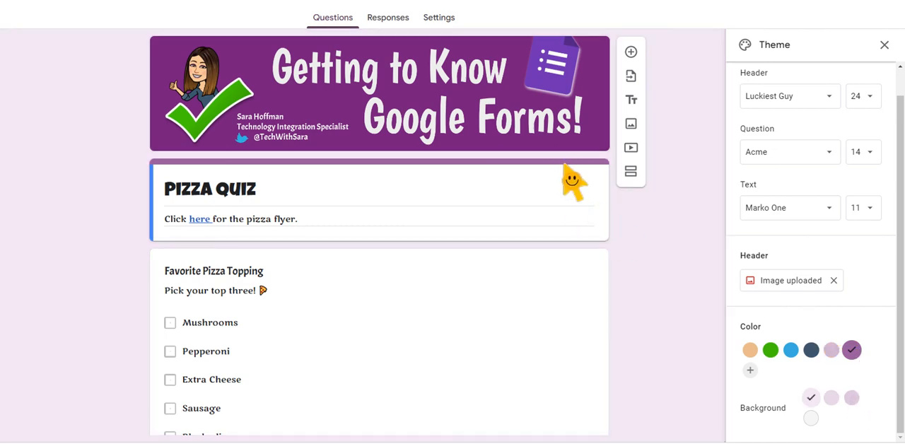
left_click(831, 400)
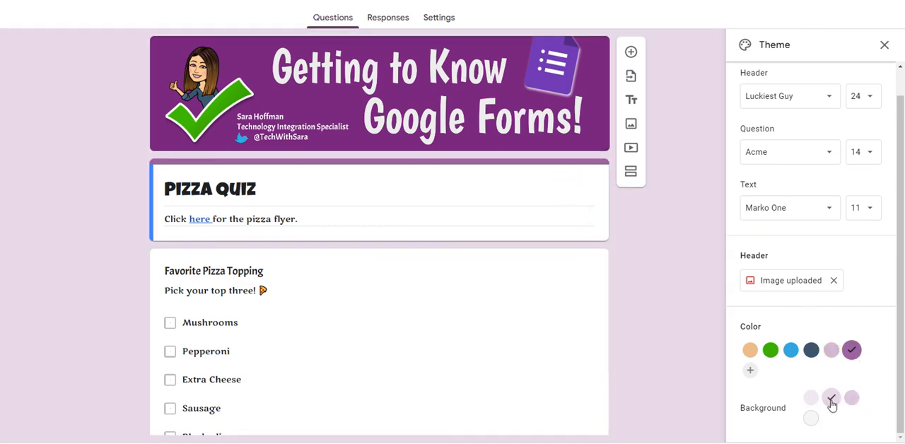